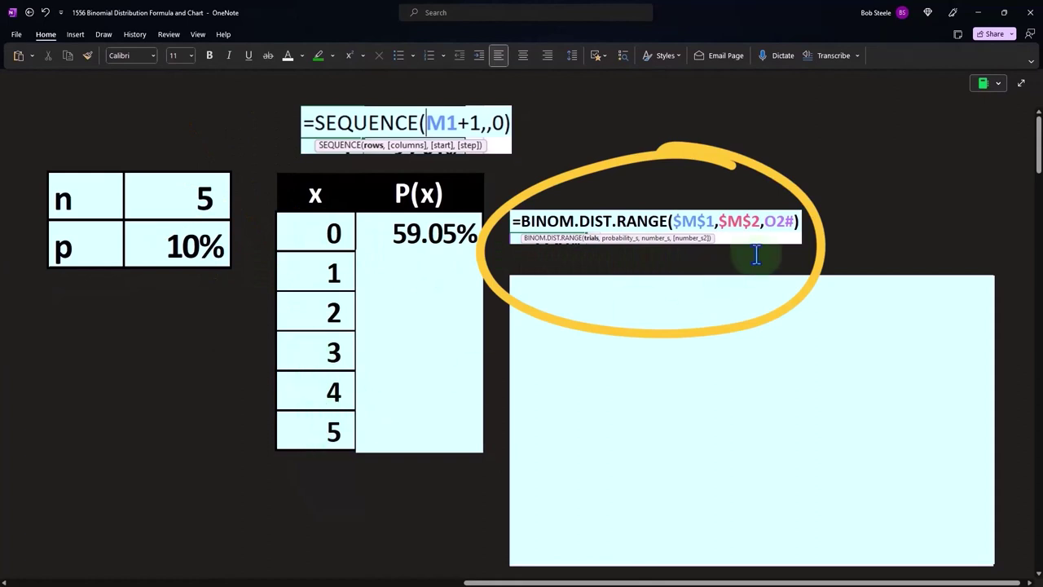
Uncover the P(x) column row by row in the n = 5, p = 10% table and delete the cover over its chart
left_click(436, 323)
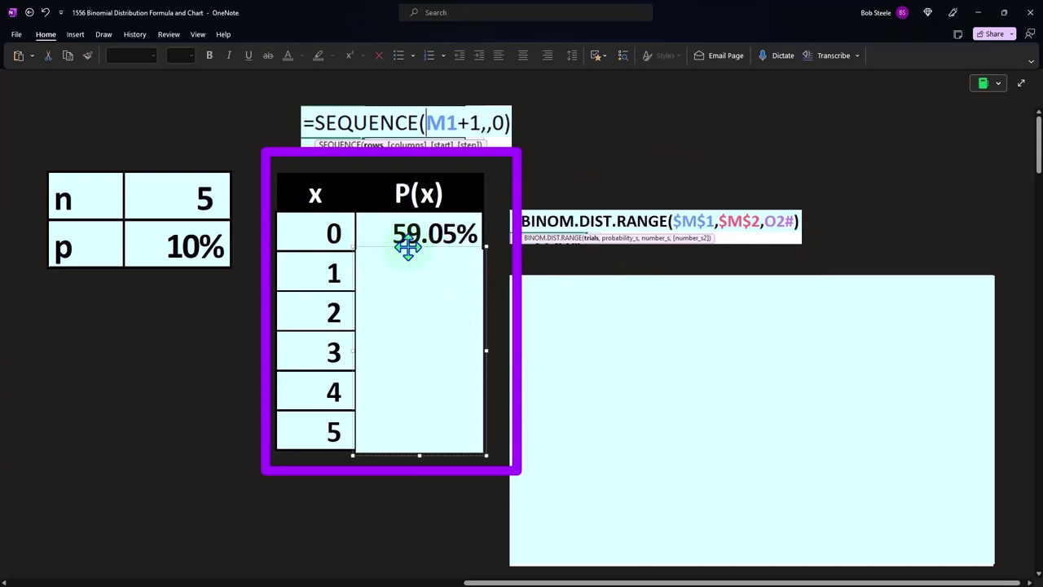
left_click_drag(414, 246, 416, 290)
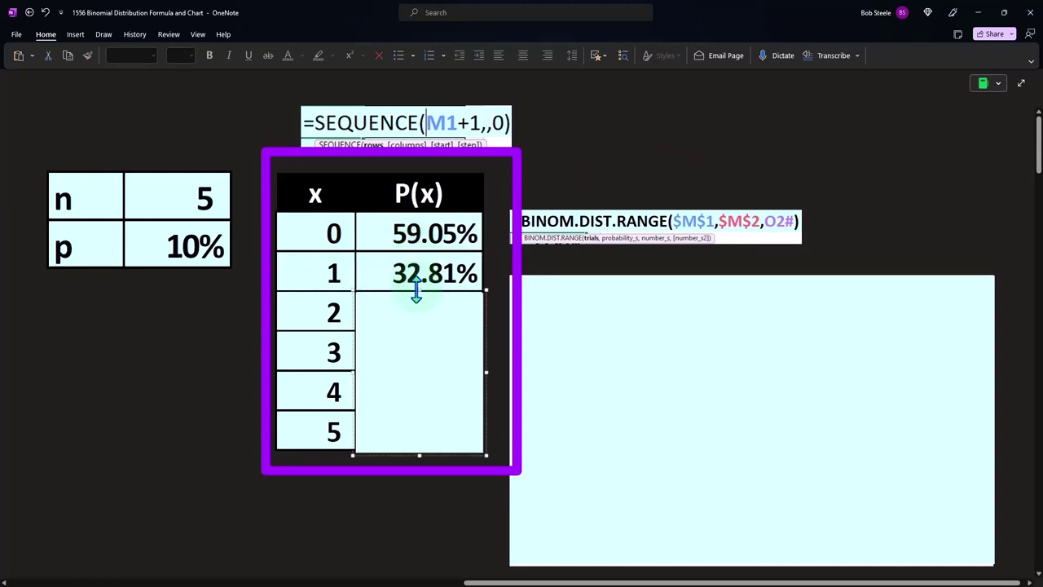
left_click_drag(416, 290, 415, 332)
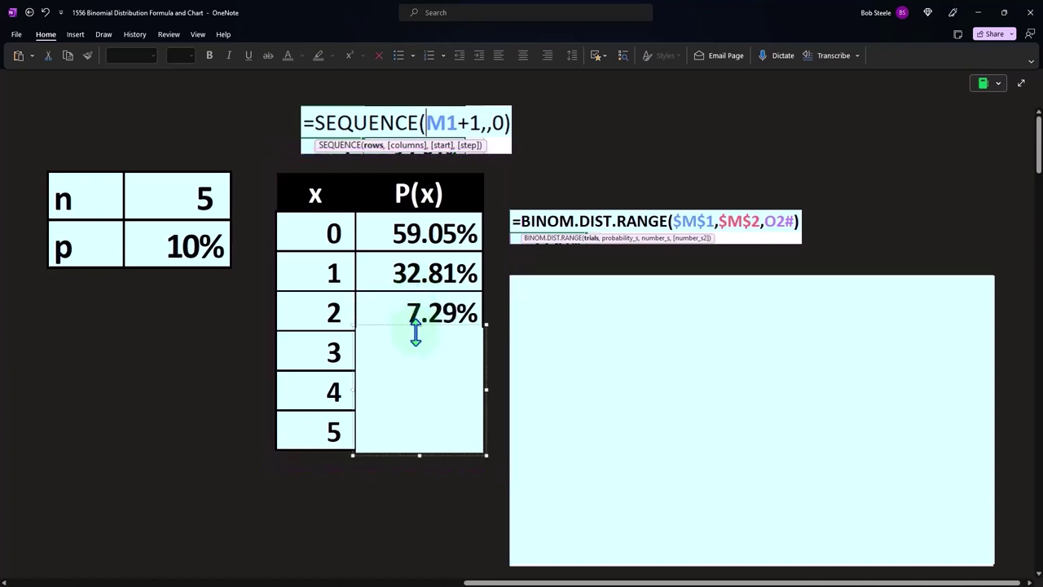
left_click_drag(416, 332, 417, 349)
key("Delete")
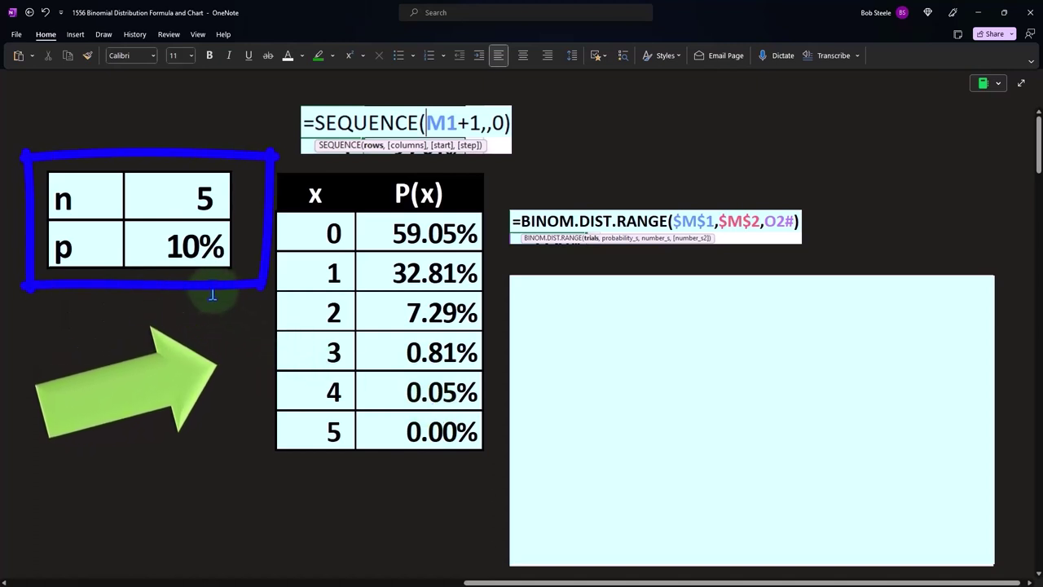
left_click(761, 381)
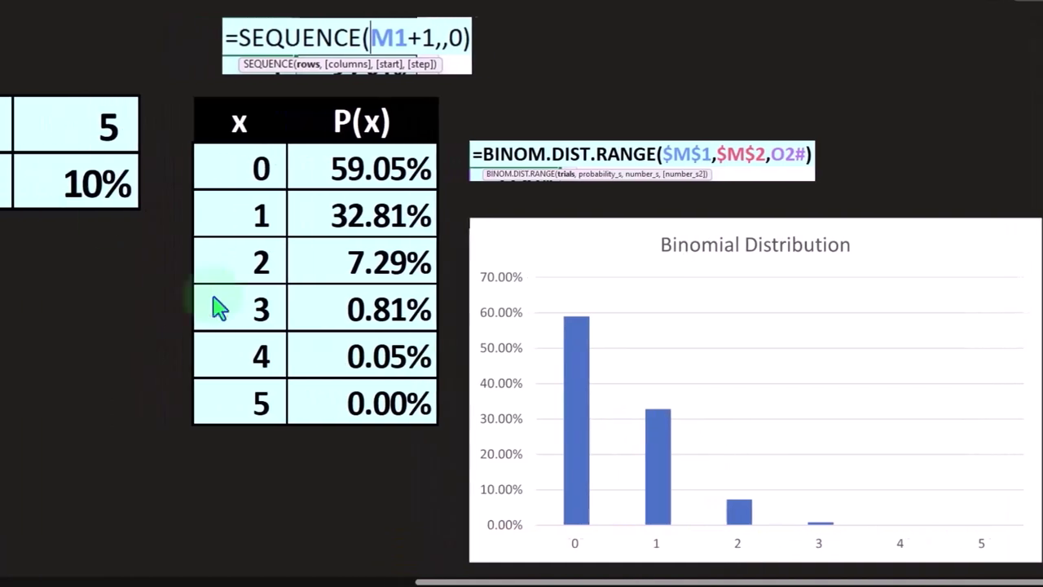
Compare the x range and probabilities of the n = 5 table with those of the n = 10 table at p = 10%
left_click(72, 149)
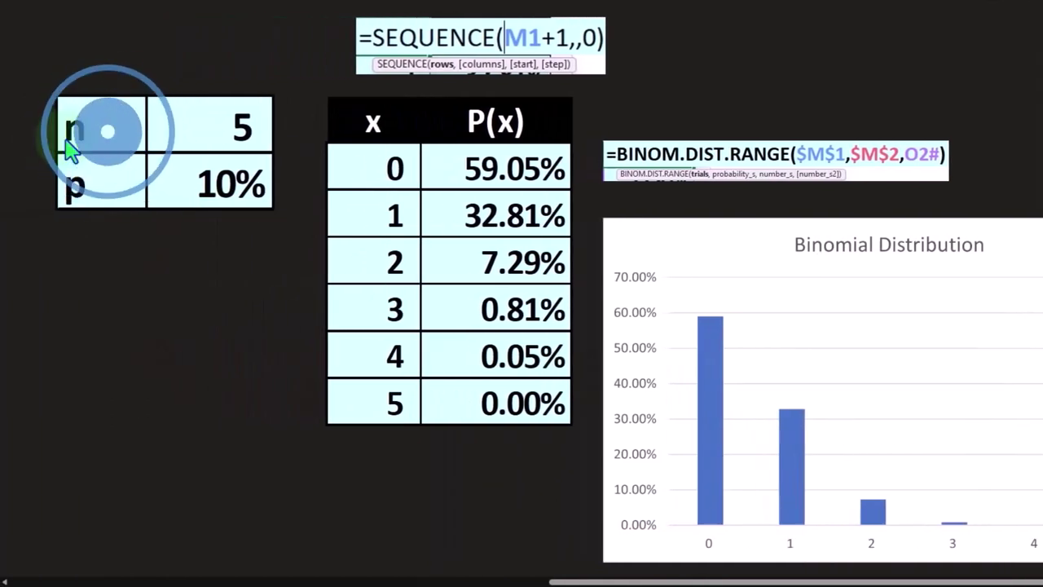
scroll(65, 155, "down", 5)
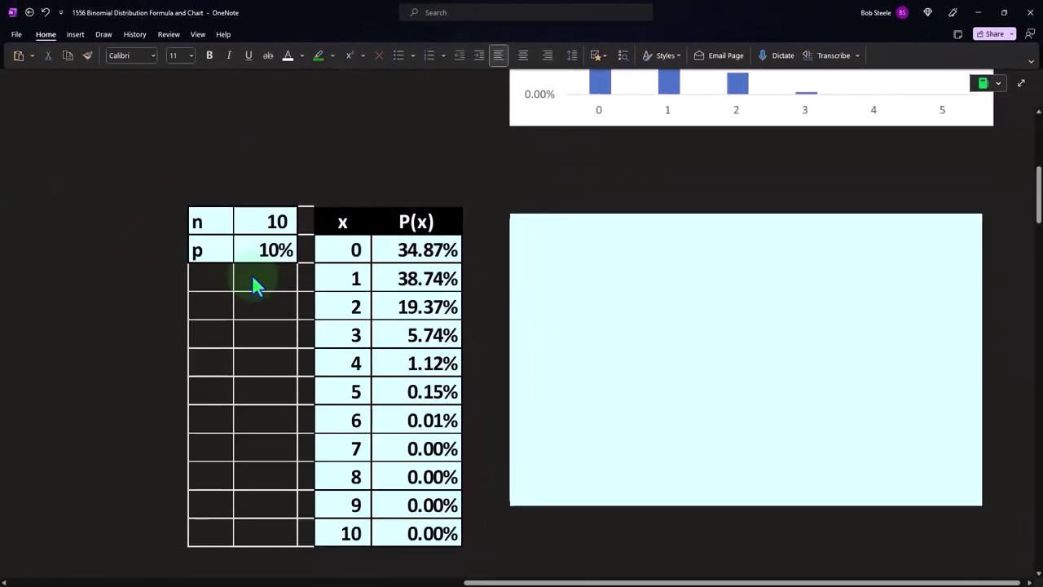
scroll(269, 234, "up", 5)
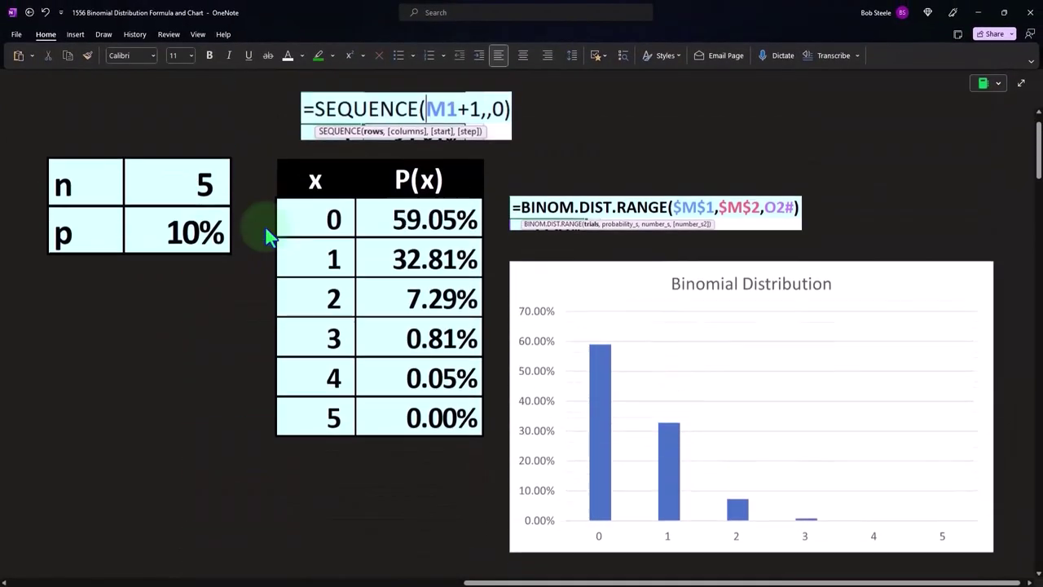
scroll(204, 219, "down", 6)
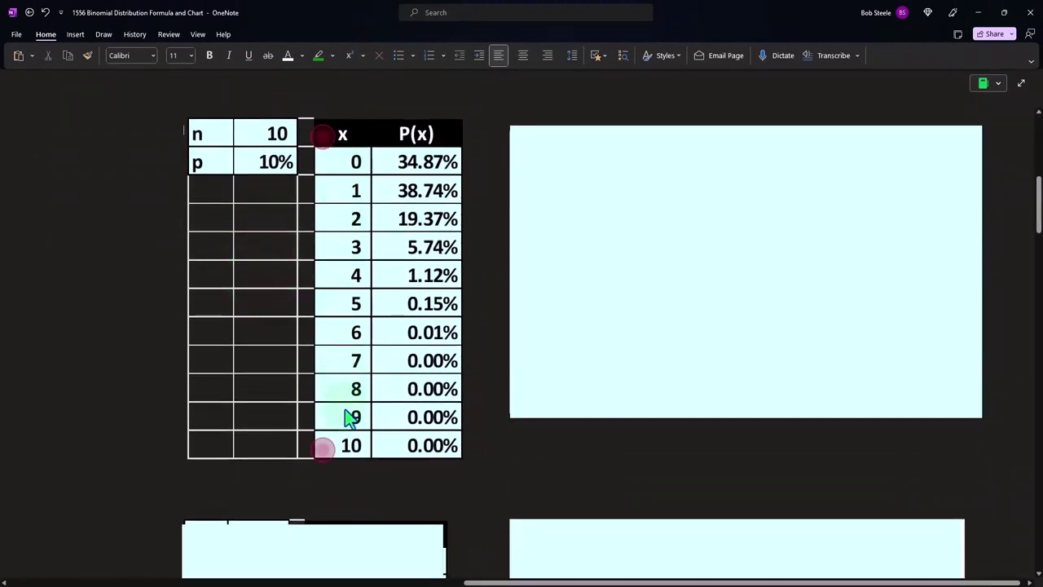
scroll(350, 407, "up", 6)
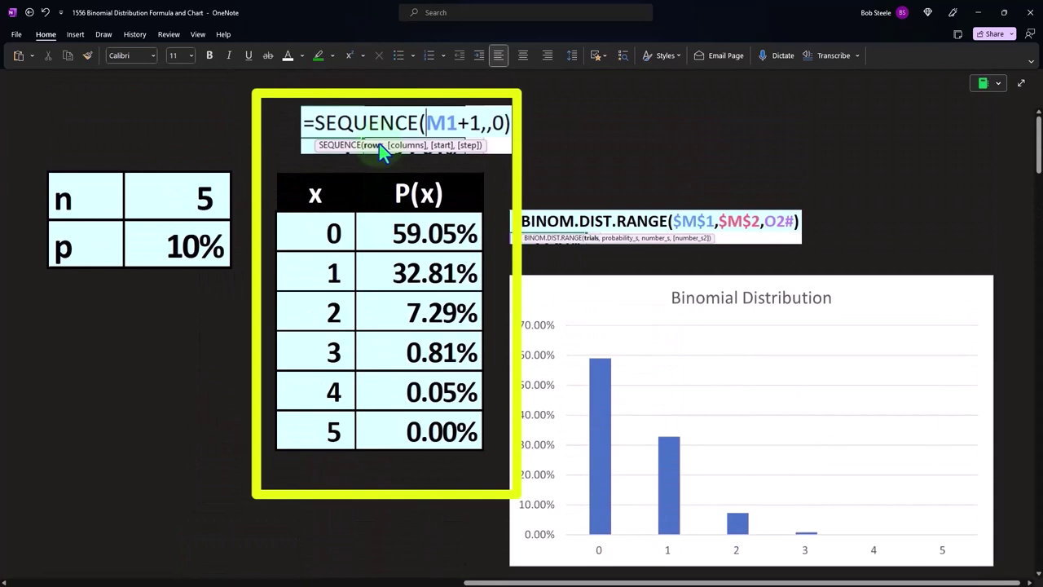
scroll(379, 143, "down", 3)
scroll(378, 168, "down", 3)
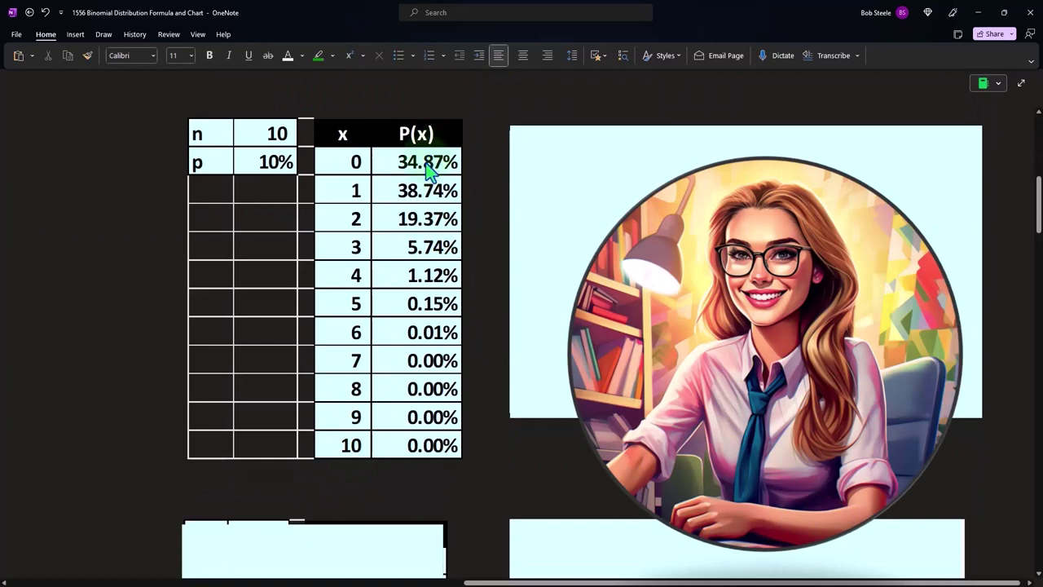
scroll(427, 175, "up", 2)
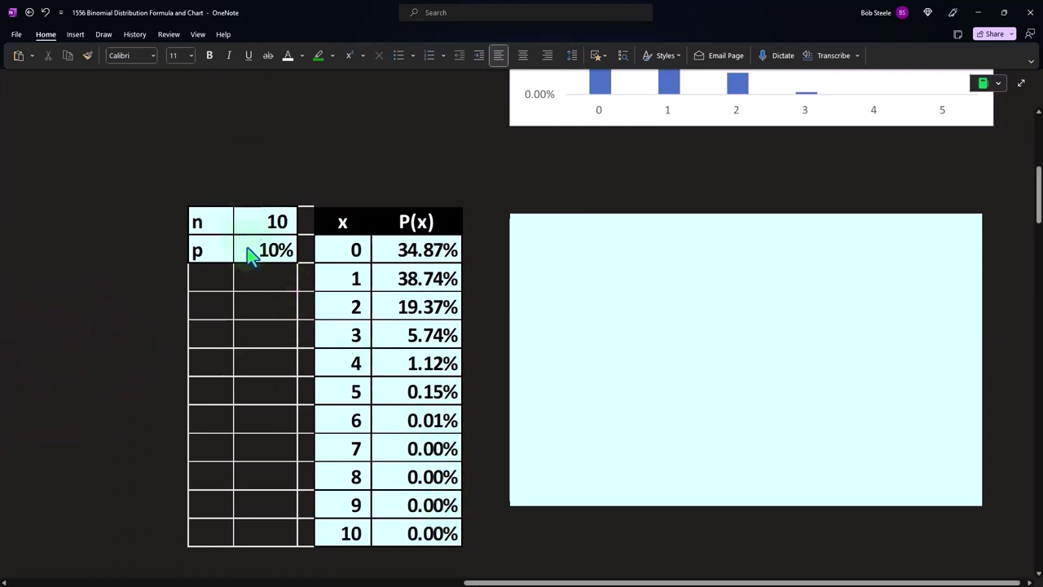
Delete the cover over the n = 10 chart and compare its distribution with the n = 5 chart above
left_click(617, 284)
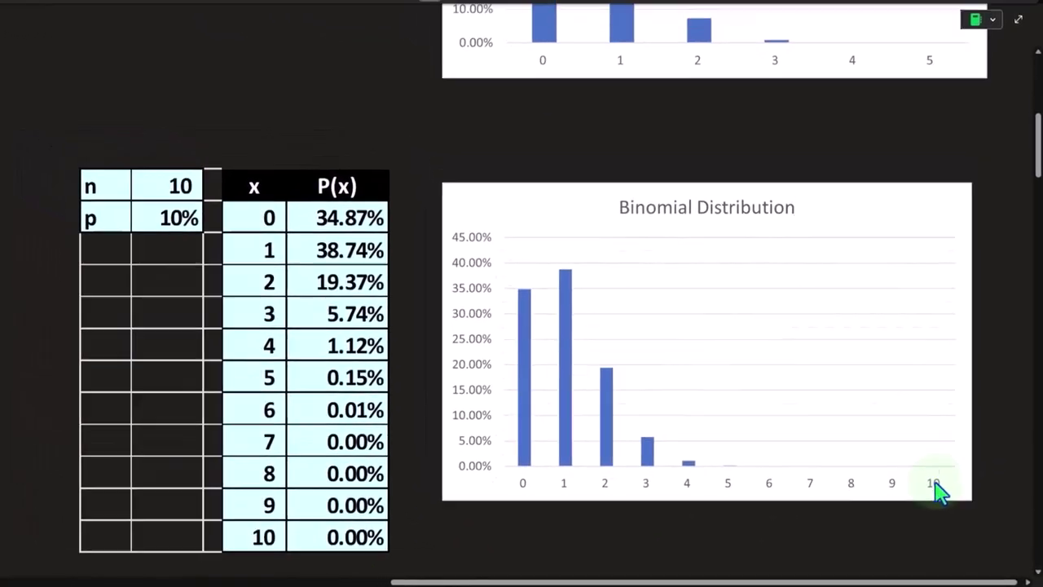
scroll(933, 483, "up", 5)
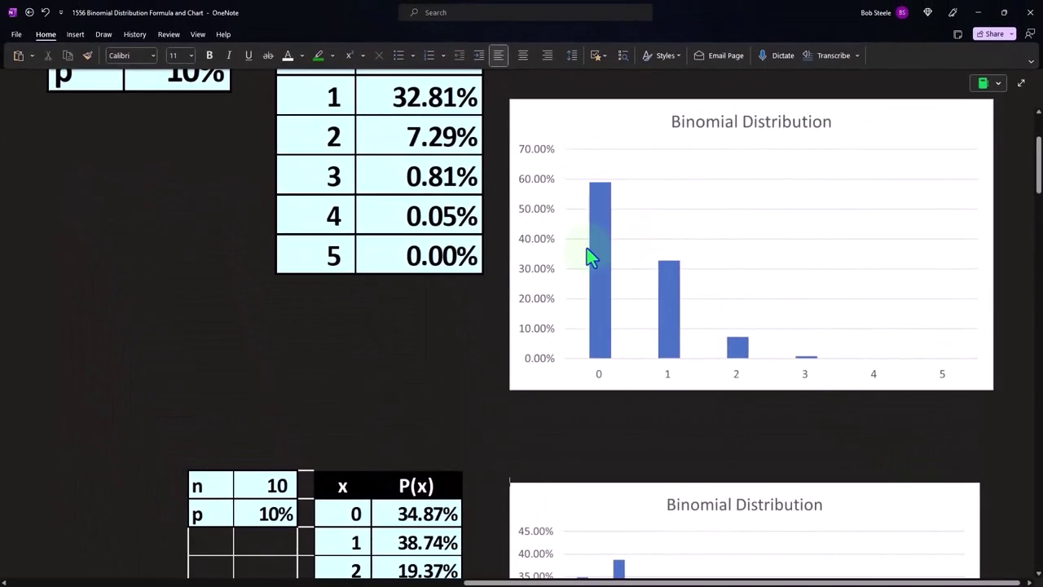
scroll(591, 256, "down", 3)
scroll(599, 489, "down", 2)
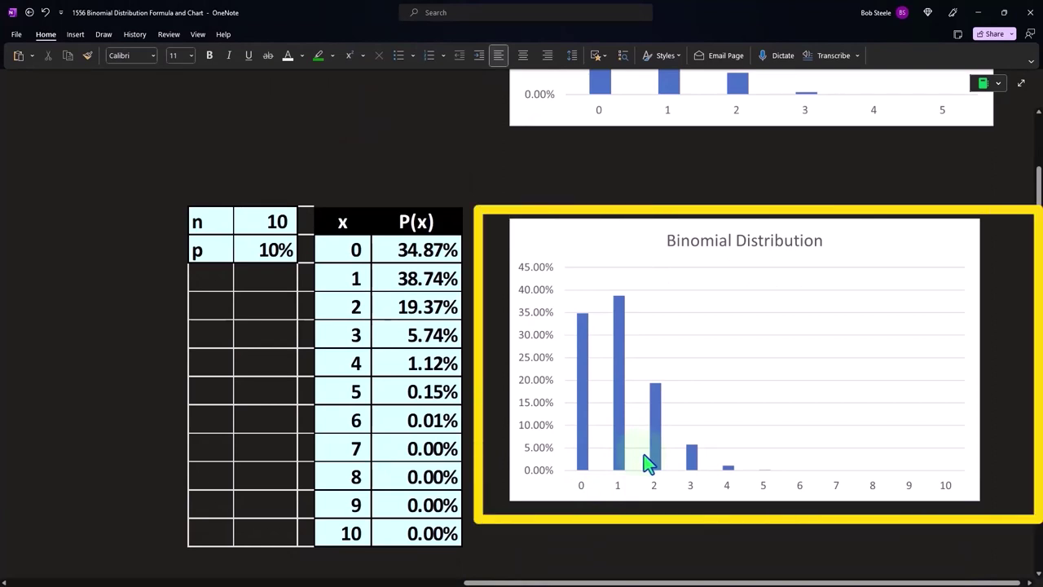
Delete the covers hiding the n = 20, p = 10% probability table and its binomial distribution chart
scroll(268, 296, "down", 8)
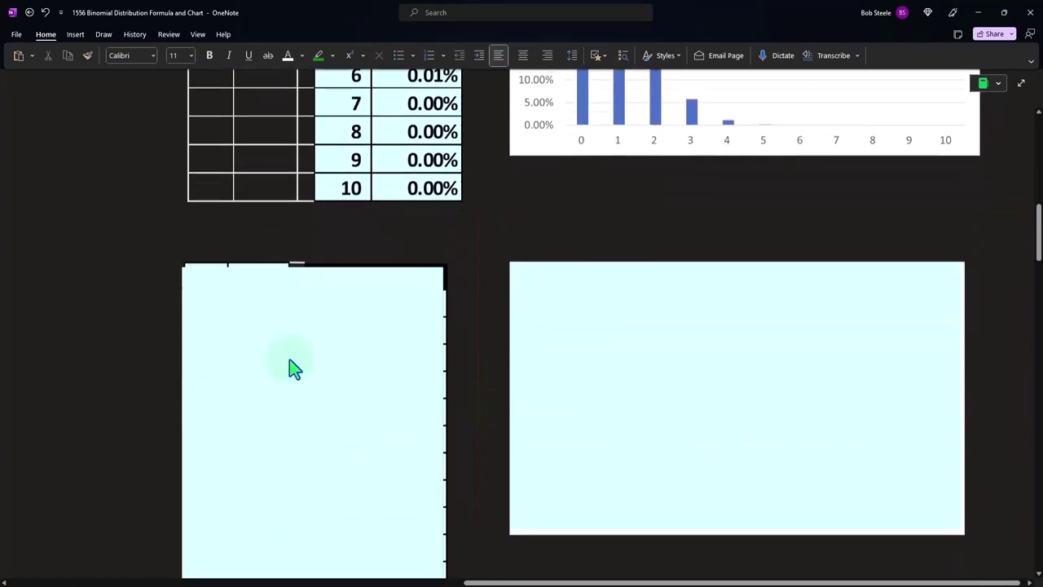
scroll(290, 356, "down", 2)
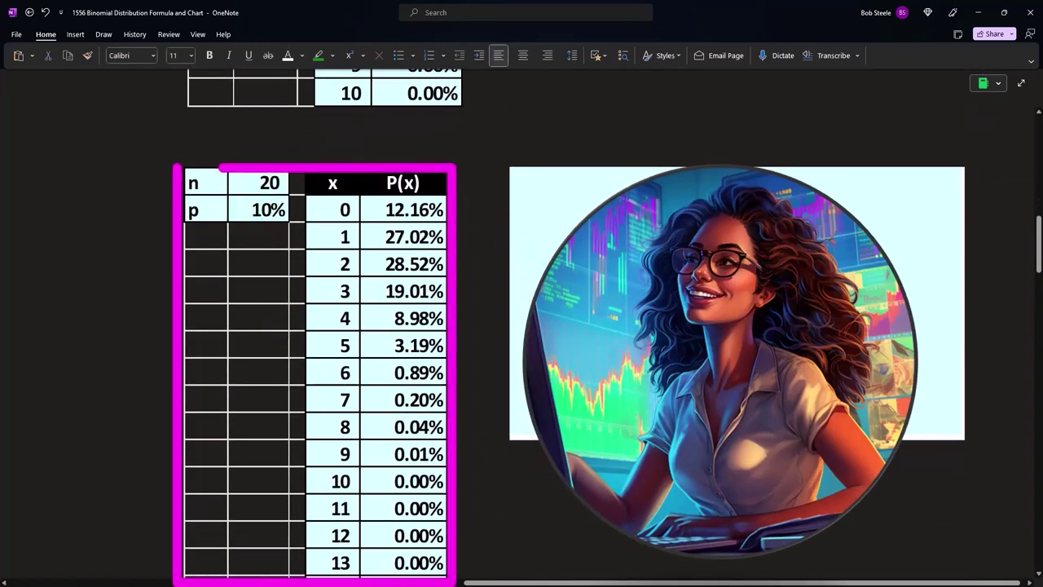
left_click(736, 302)
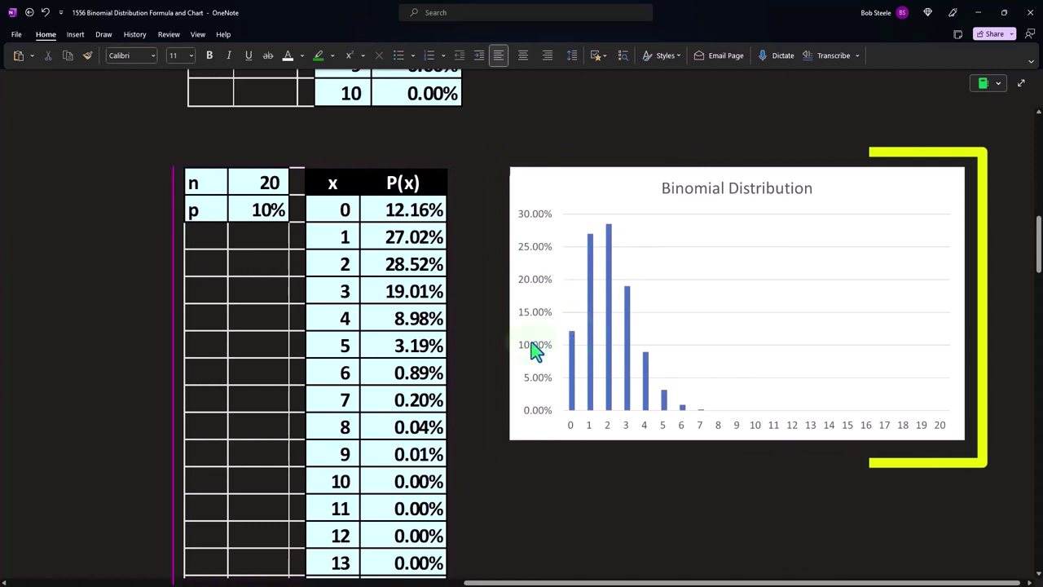
Delete the covers hiding the n = 50, p = 10% probability table and its binomial distribution chart
scroll(343, 344, "down", 5)
scroll(341, 349, "down", 2)
left_click(332, 361)
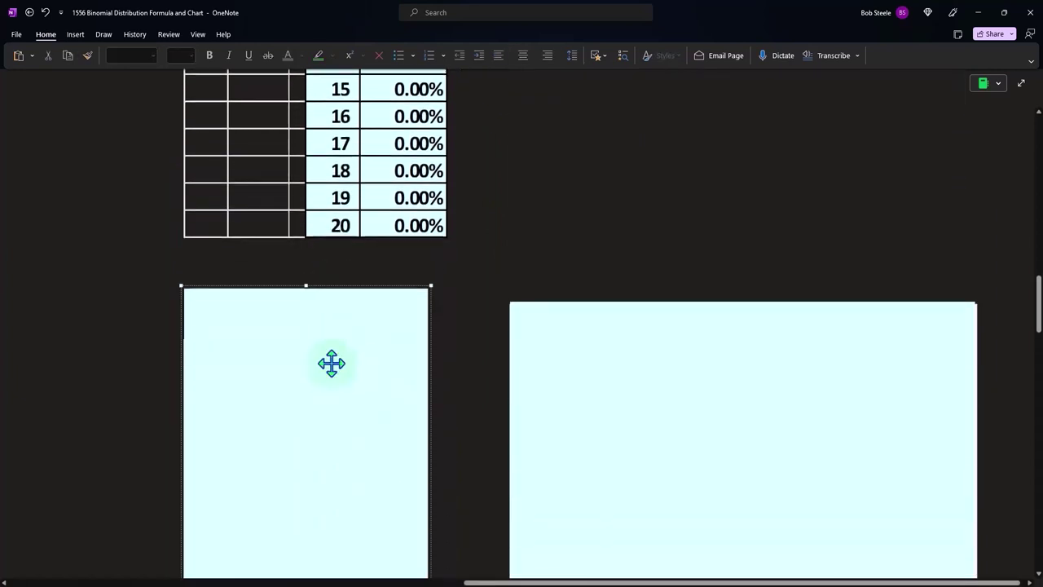
scroll(331, 365, "down", 3)
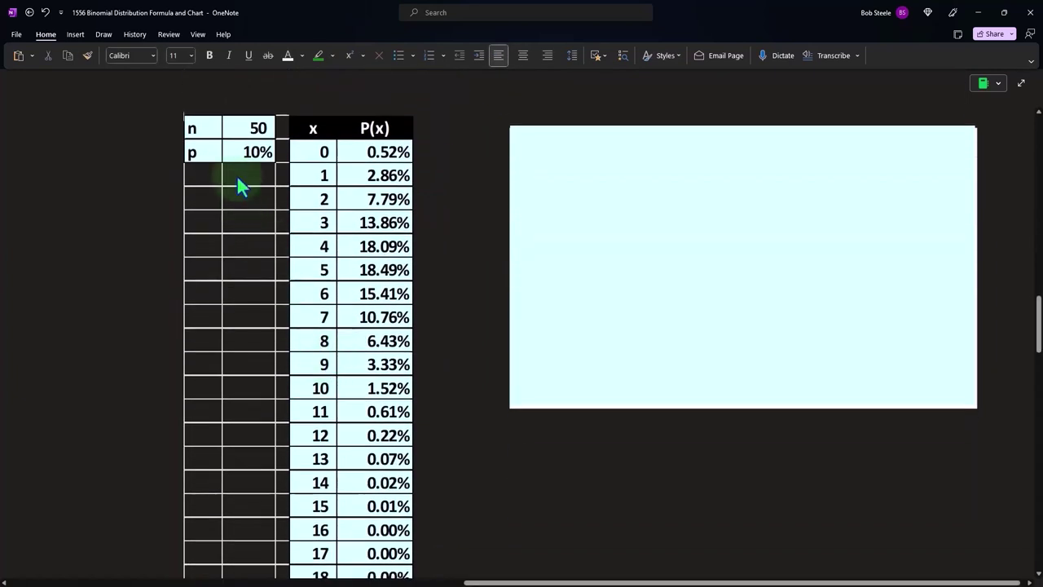
left_click(682, 209)
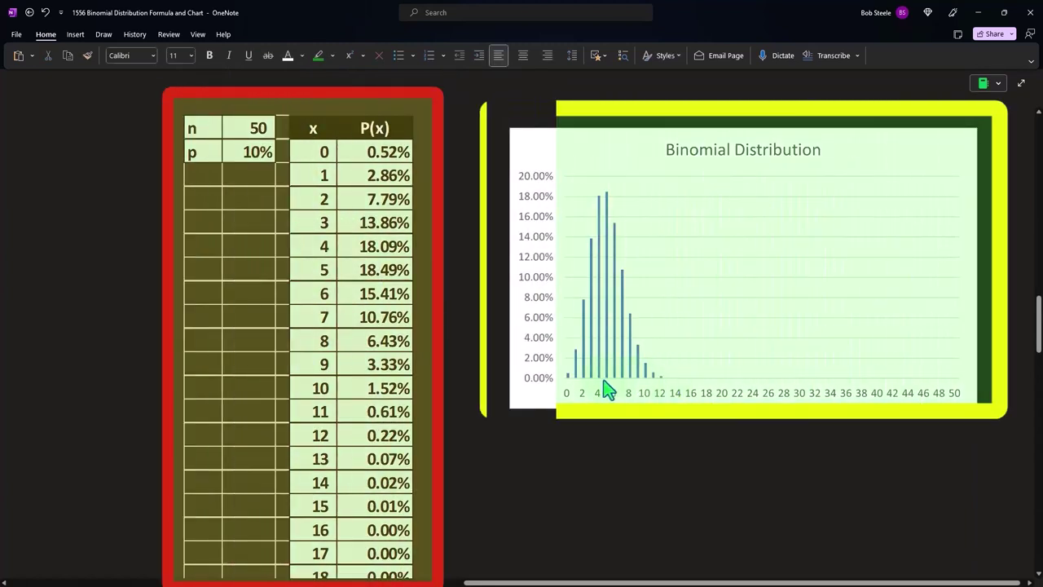
Delete the covers below the n = 50 table to reveal the n = 5, p = 20% table and its chart
scroll(526, 387, "down", 3)
scroll(520, 383, "down", 12)
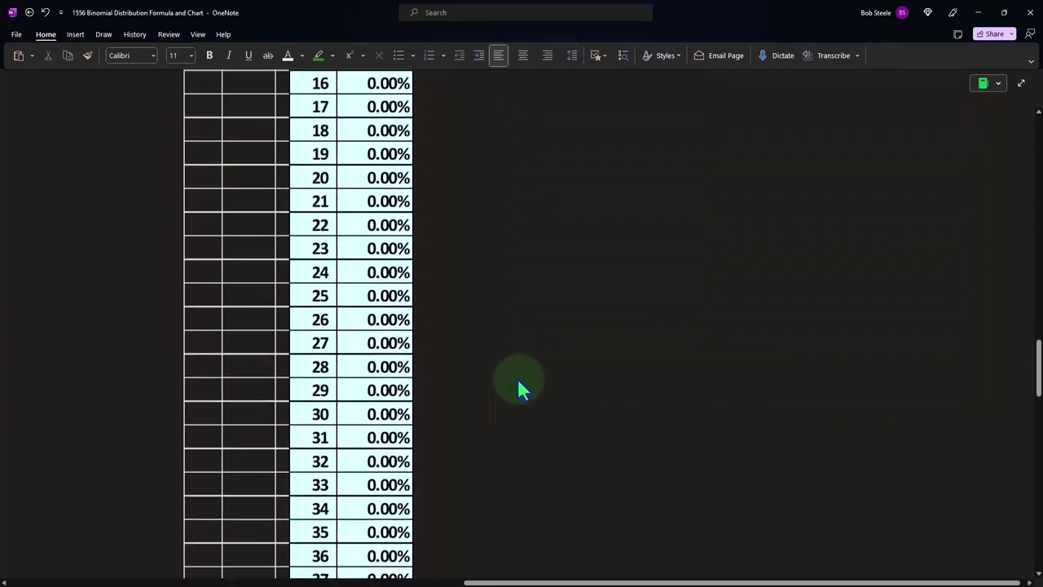
scroll(520, 385, "down", 6)
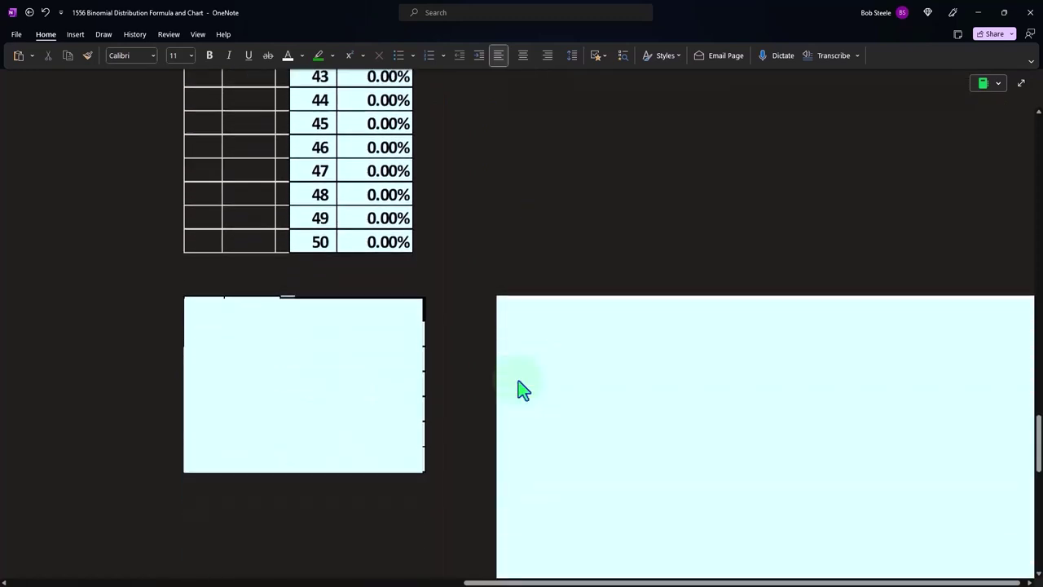
left_click(326, 238)
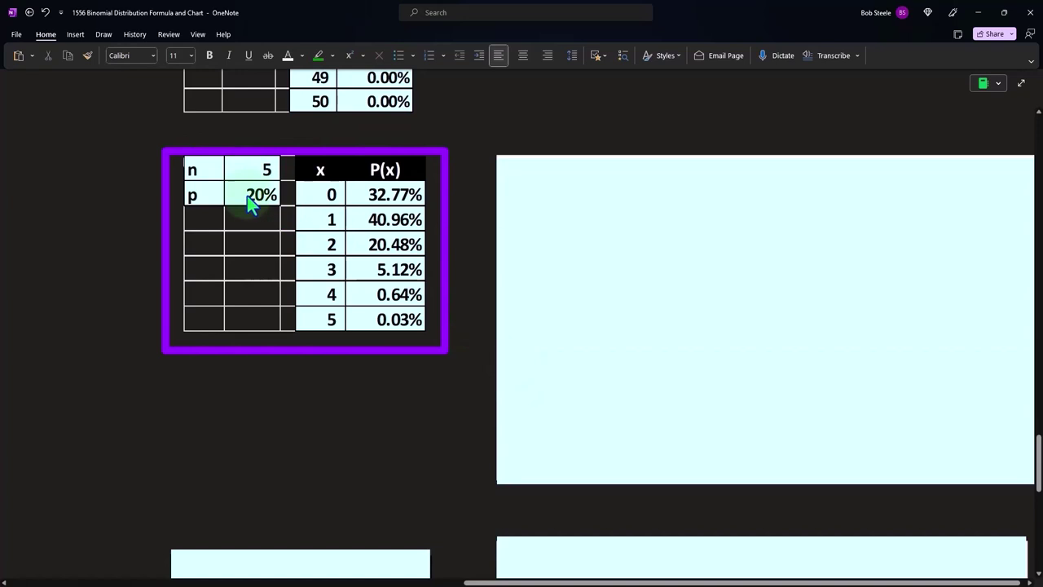
left_click(598, 218)
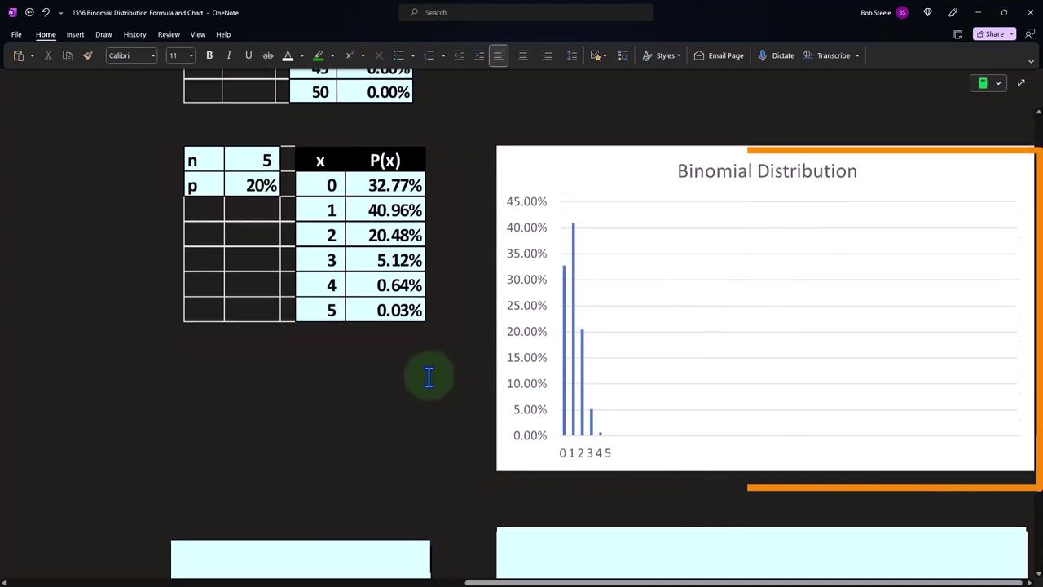
Delete the covers hiding the n = 5, p = 40% probability table and its binomial distribution chart
scroll(349, 376, "down", 3)
left_click(342, 363)
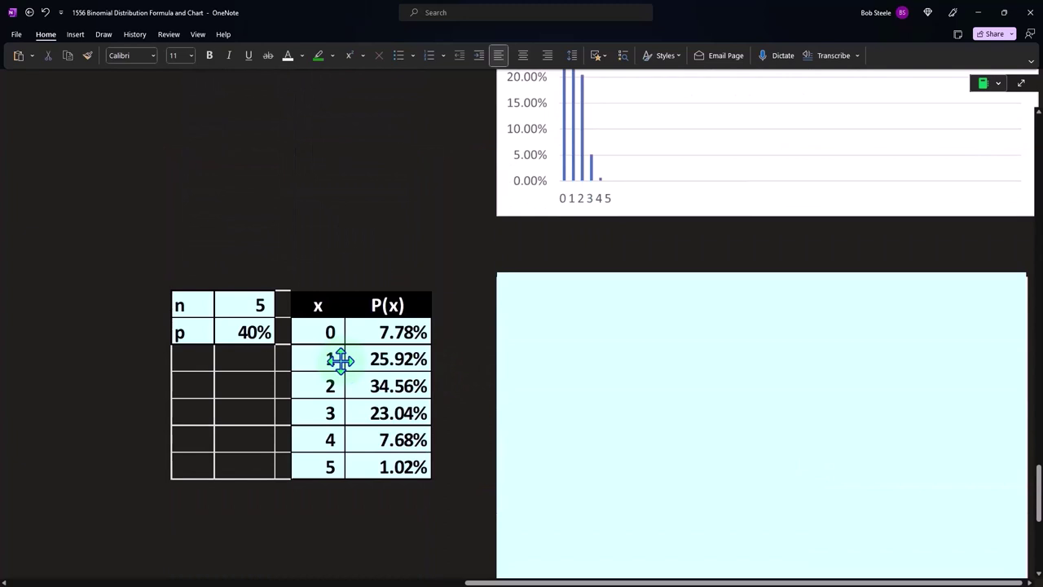
left_click(575, 357)
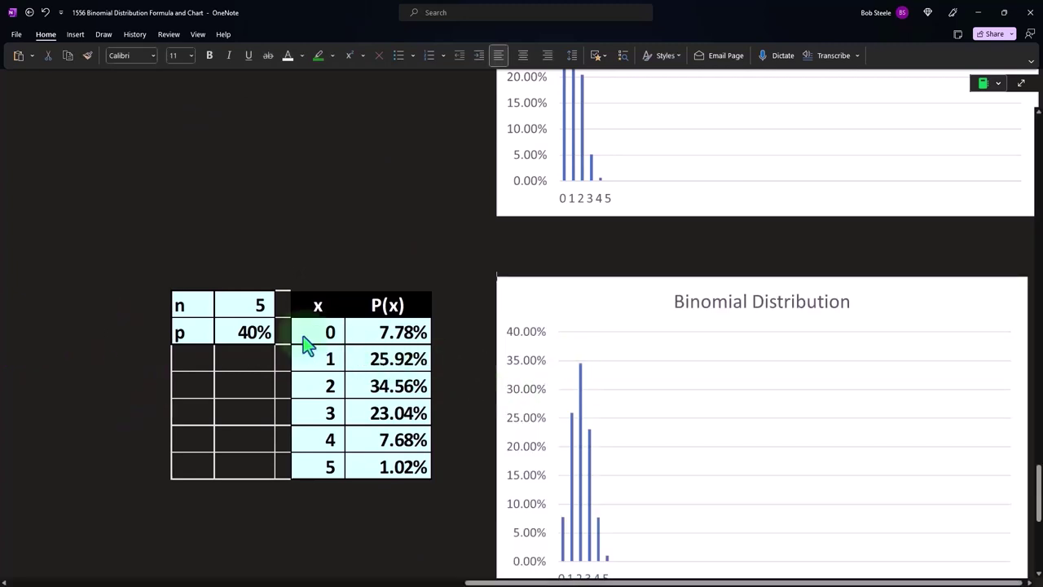
scroll(353, 373, "down", 3)
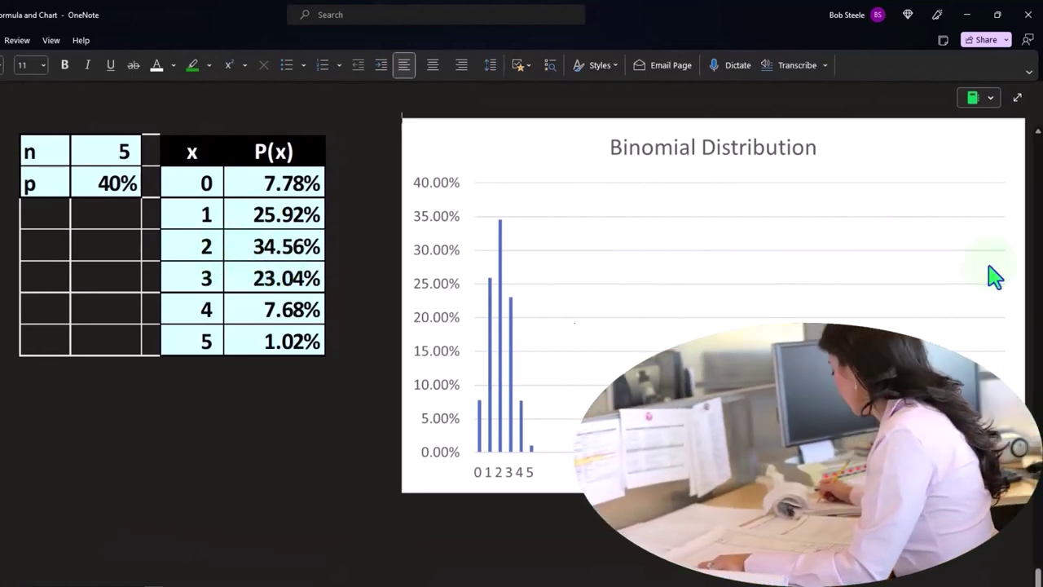
Switch to Calculator, add the p = 40% probabilities for x = 2, 1 and 0 (34.56, 25.92 and 7.78), and close it
key("XF86Calculator")
left_click_drag(417, 295, 252, 266)
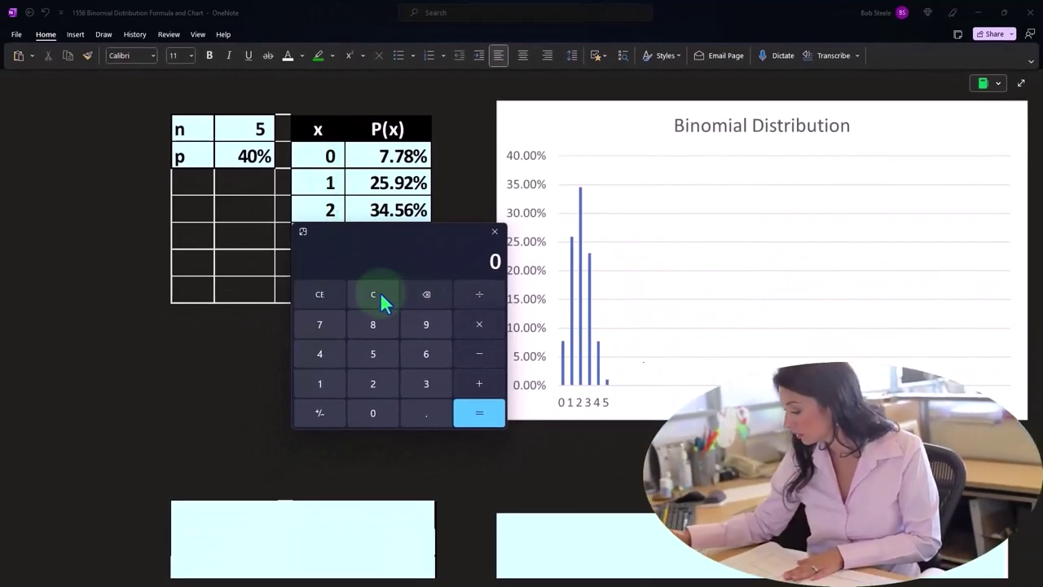
type("34.56")
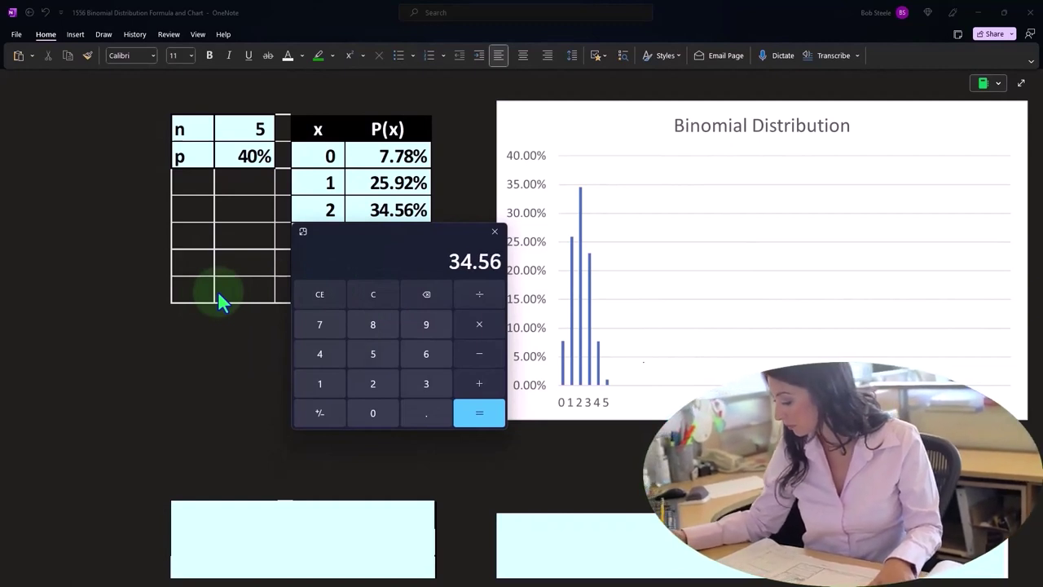
key("Escape")
type("25.")
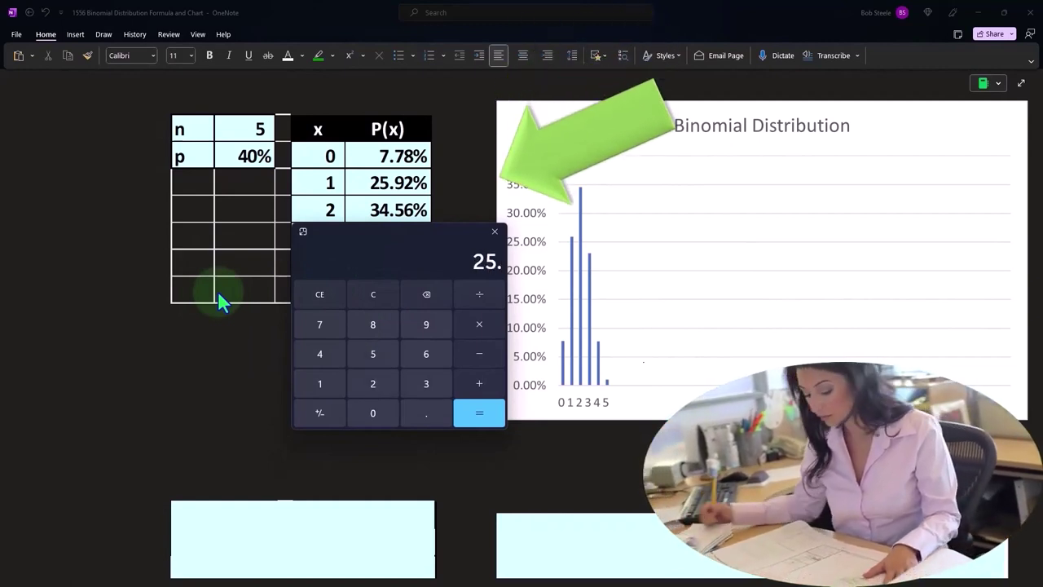
type("92+7.7")
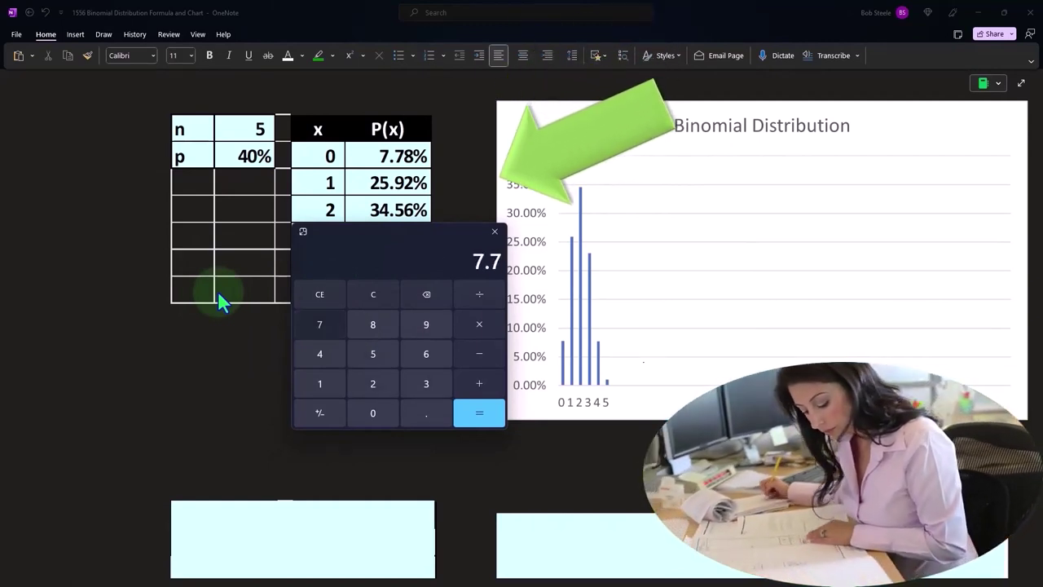
type("8+")
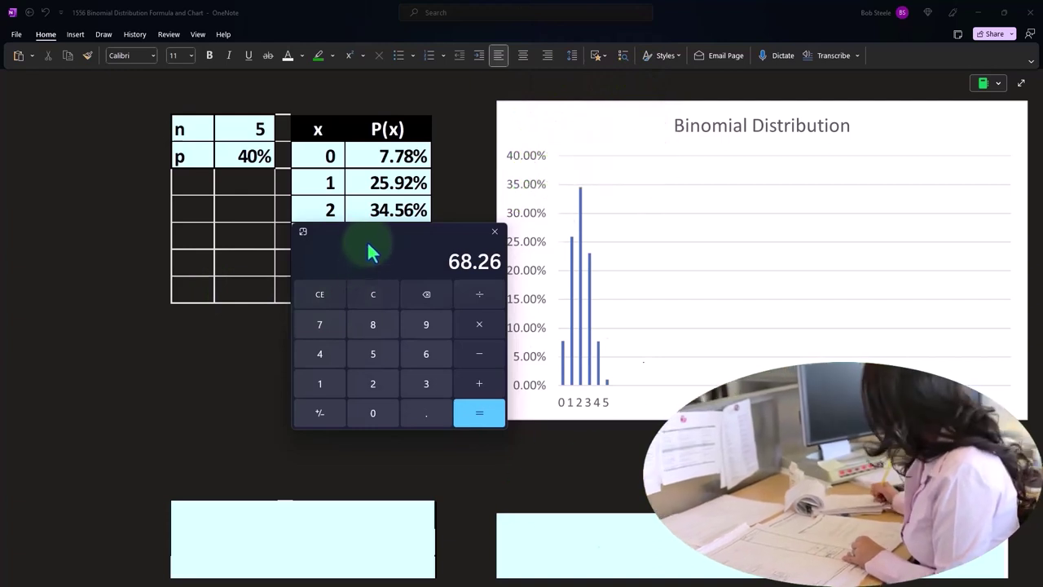
left_click(494, 231)
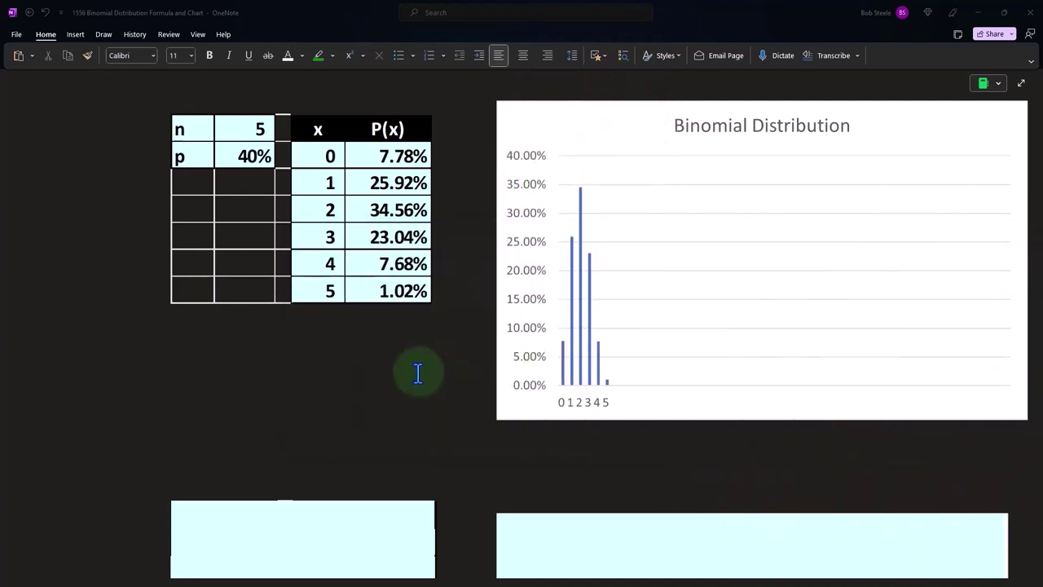
Delete the covers hiding the n = 5, p = 50% probability table and its binomial distribution chart
scroll(417, 373, "down", 3)
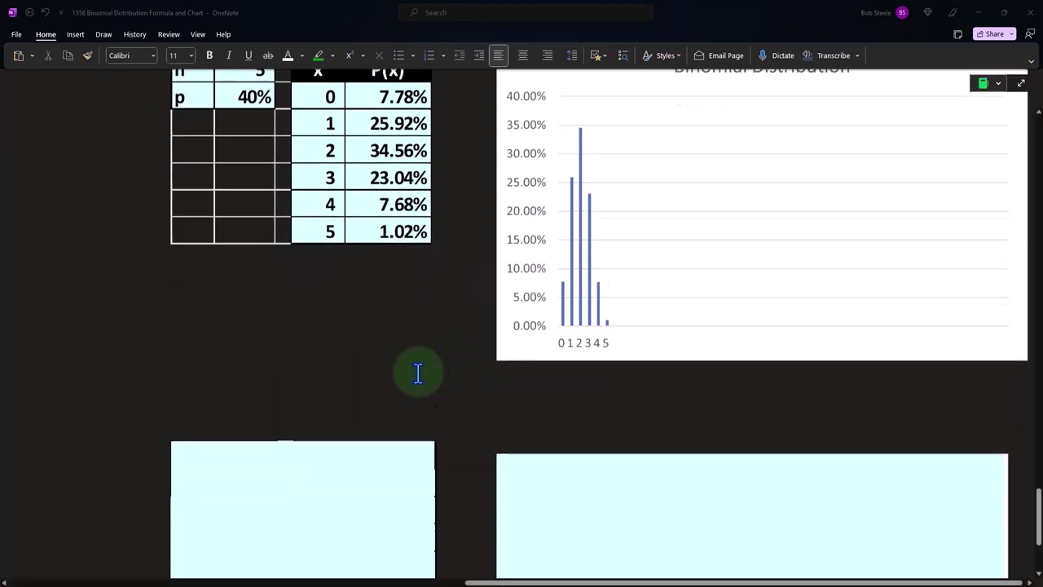
left_click(369, 290)
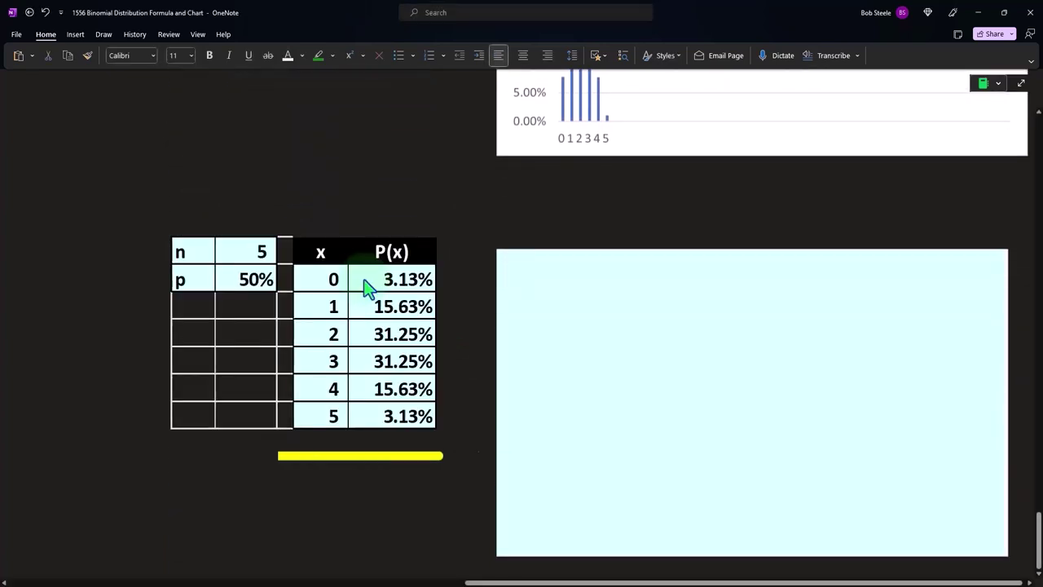
left_click(608, 365)
key("Delete")
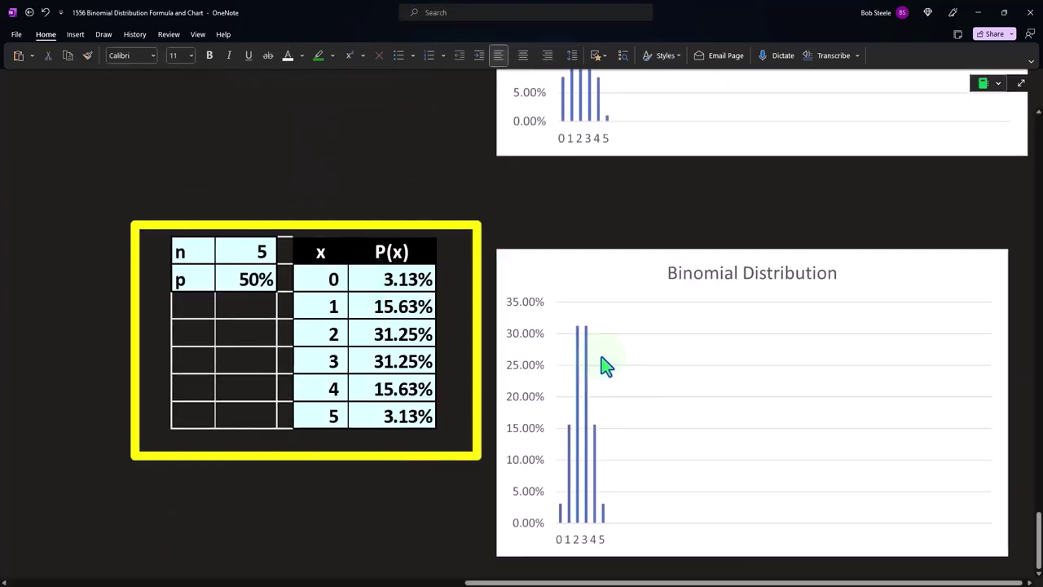
scroll(318, 368, "down", 1)
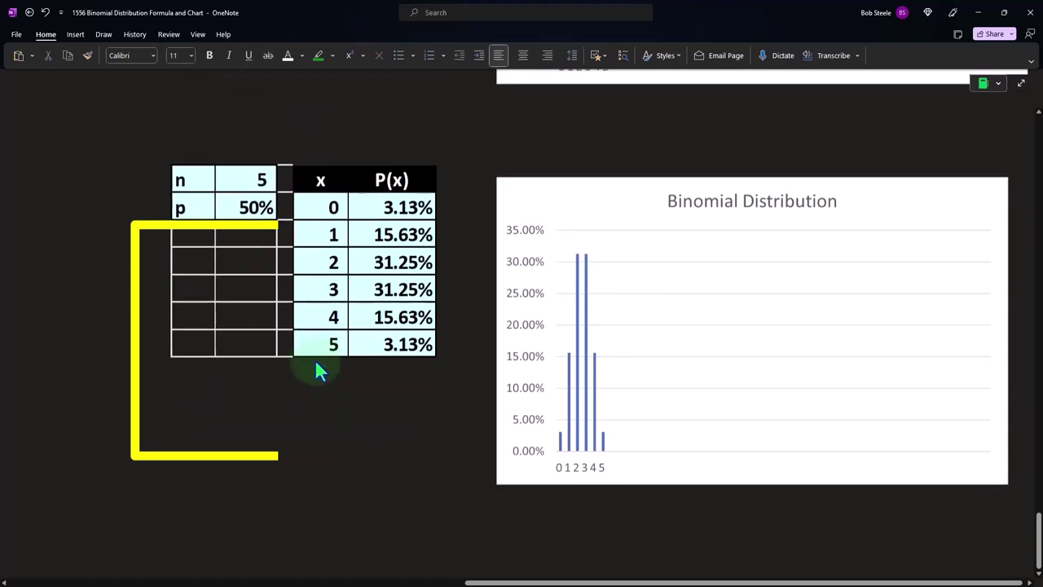